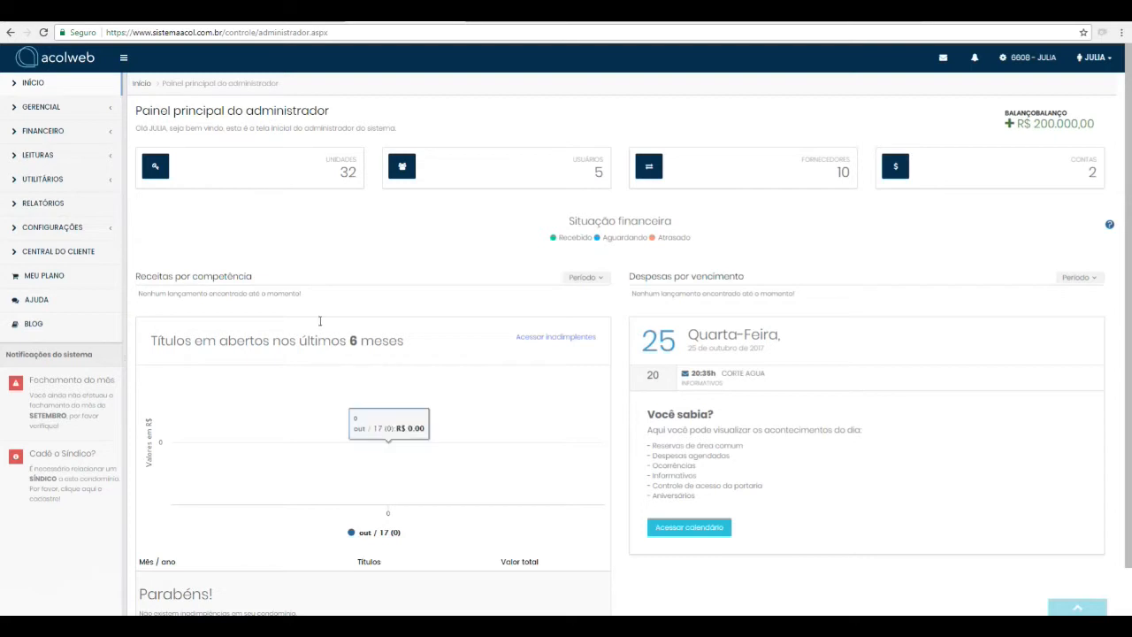
# Step: Open the Multas, juros e descontos settings of the billing configuration (Config. Cobranças)
pyautogui.click(51, 227)
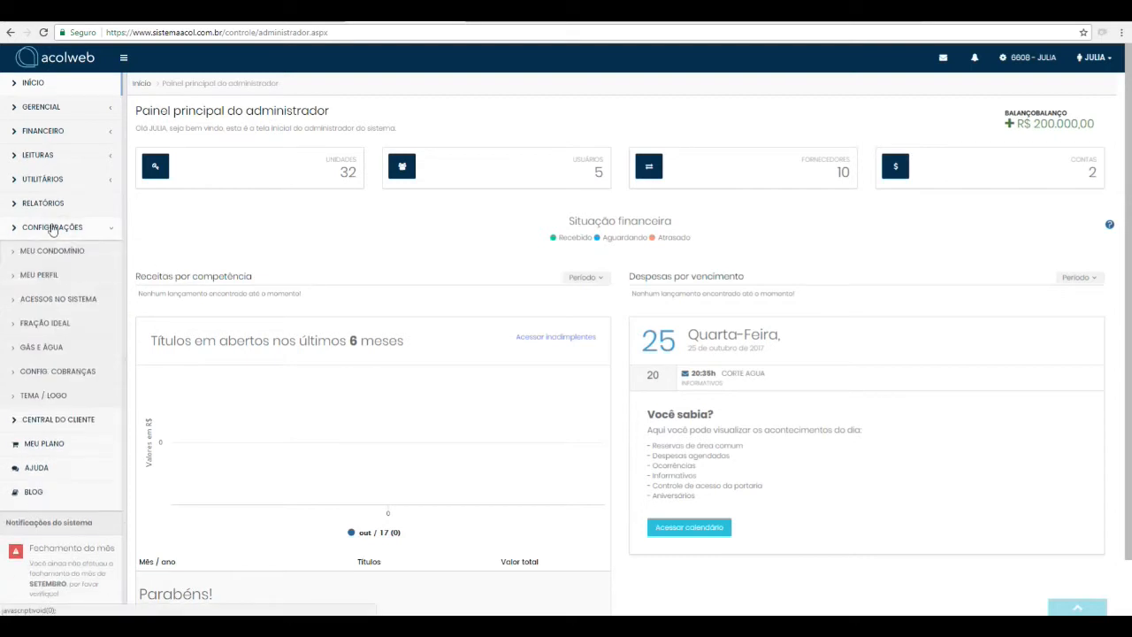
pyautogui.click(102, 377)
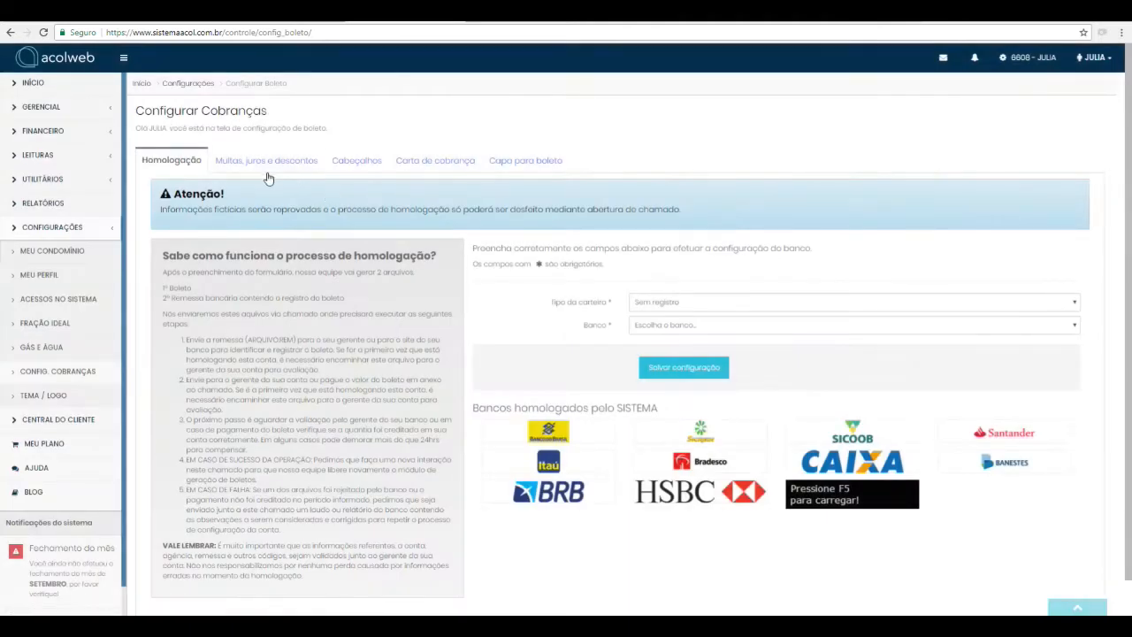
pyautogui.click(264, 167)
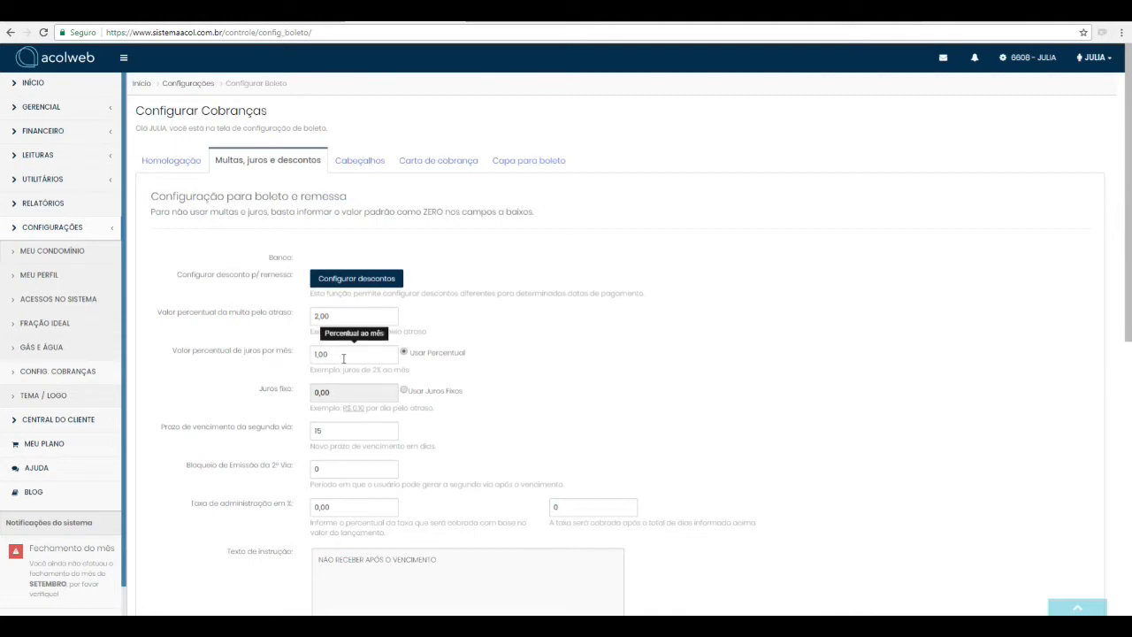
# Step: Switch the interest mode to fixed and back to Usar Percentual, and set Bloqueio de Emissão da 2ª Via to 30 days
pyautogui.click(403, 390)
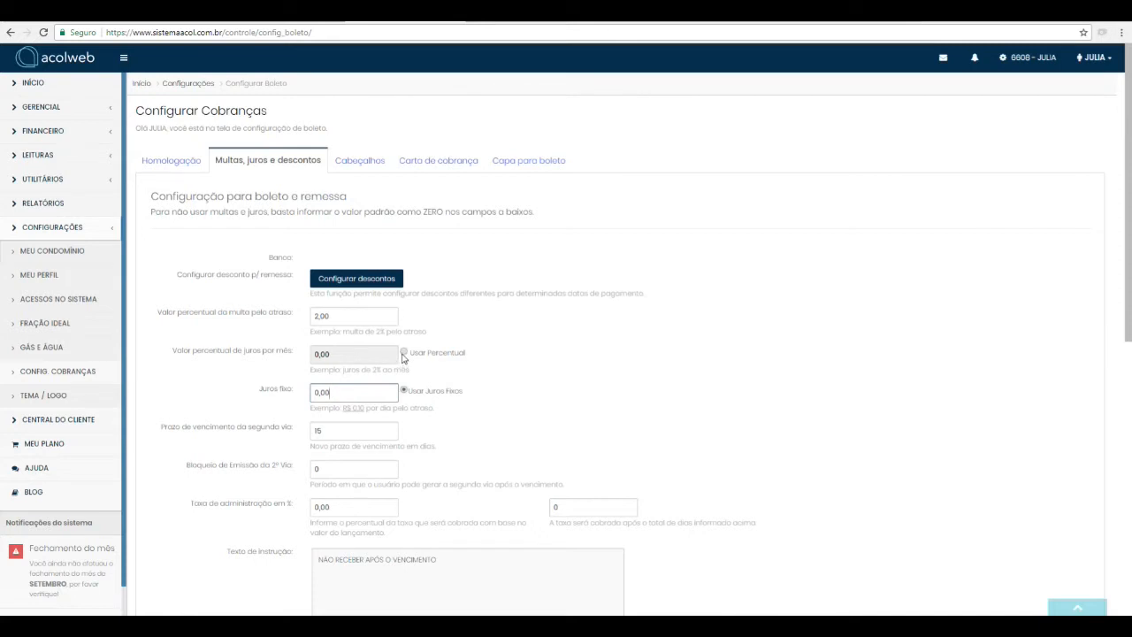
pyautogui.click(403, 353)
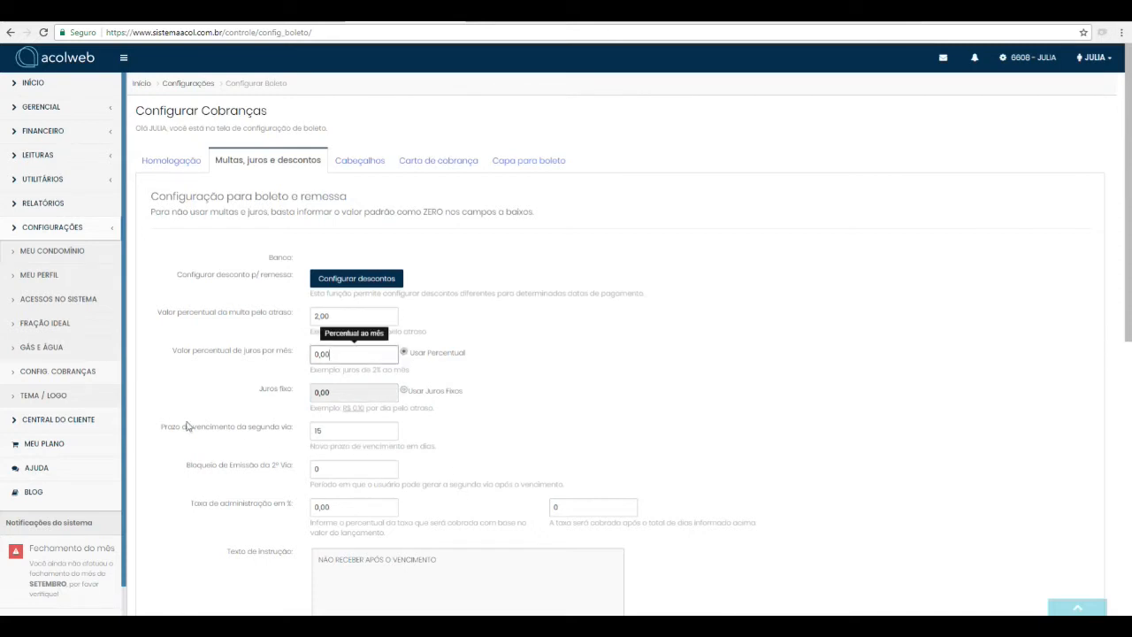
pyautogui.doubleClick(333, 434)
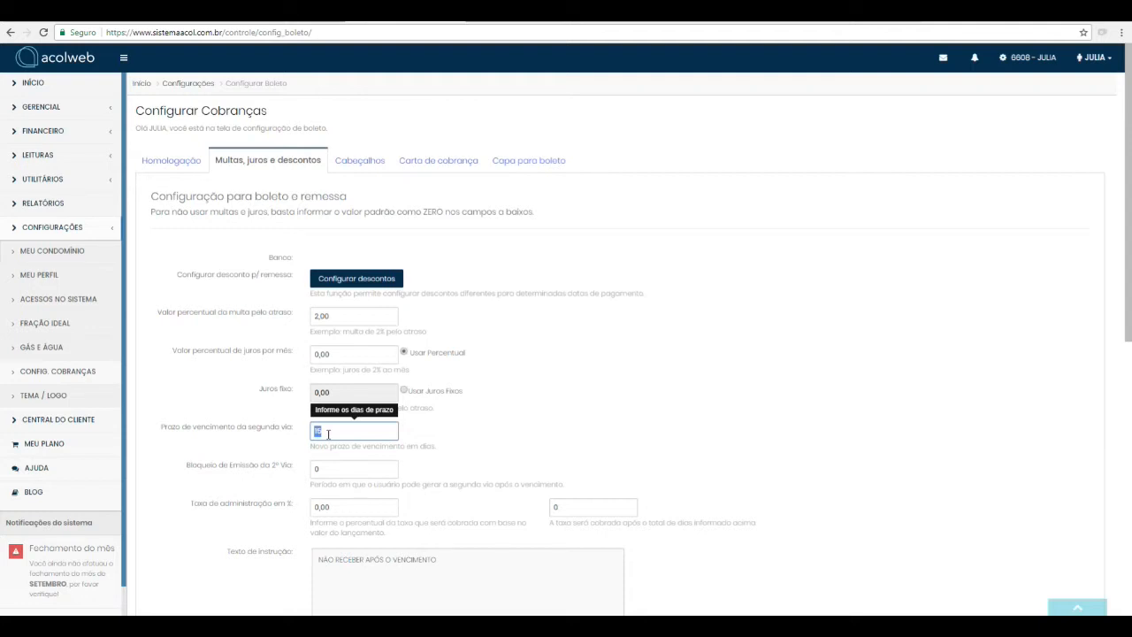
pyautogui.click(327, 472)
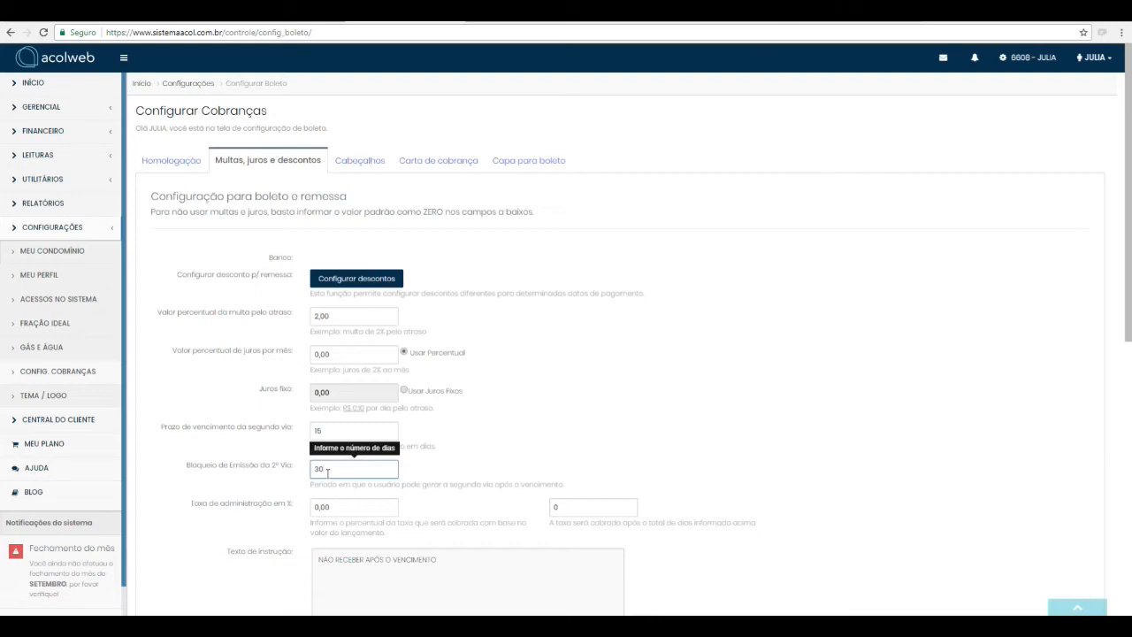
# Step: Review the administration fee percentage, its number of days and the boleto's instruction text
pyautogui.click(265, 510)
pyautogui.click(350, 508)
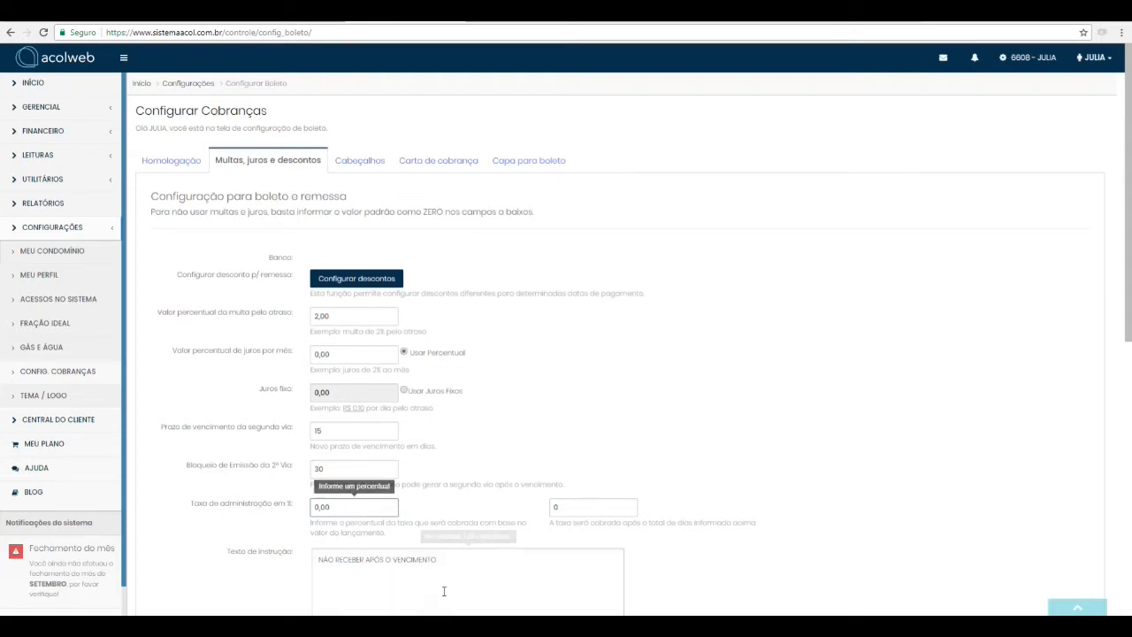
pyautogui.click(571, 506)
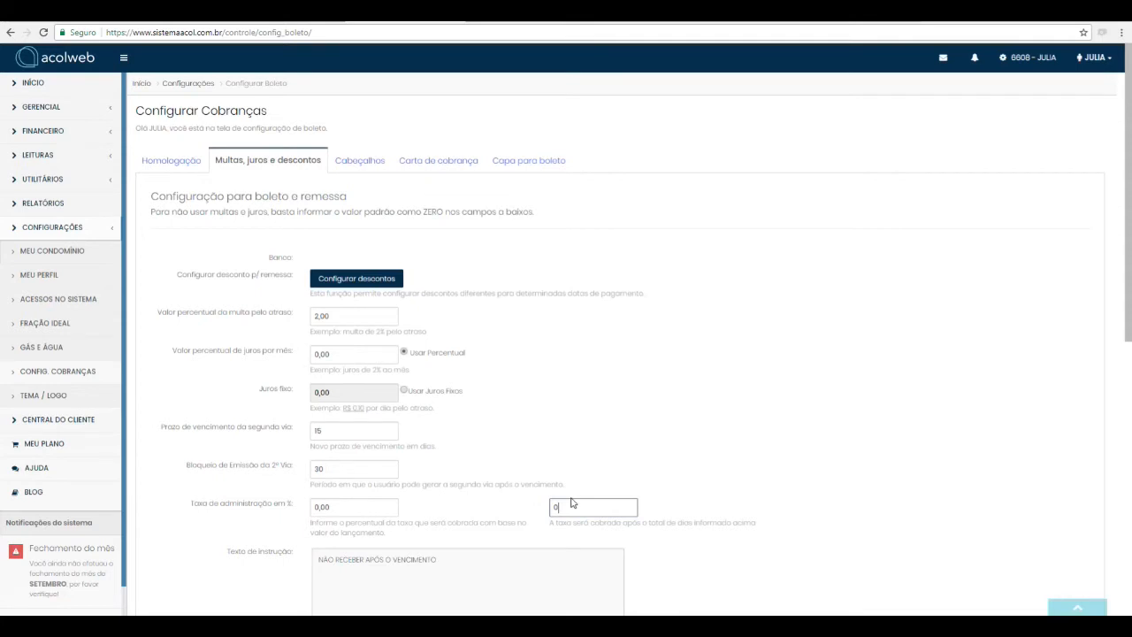
pyautogui.scroll(-1, 398, 531)
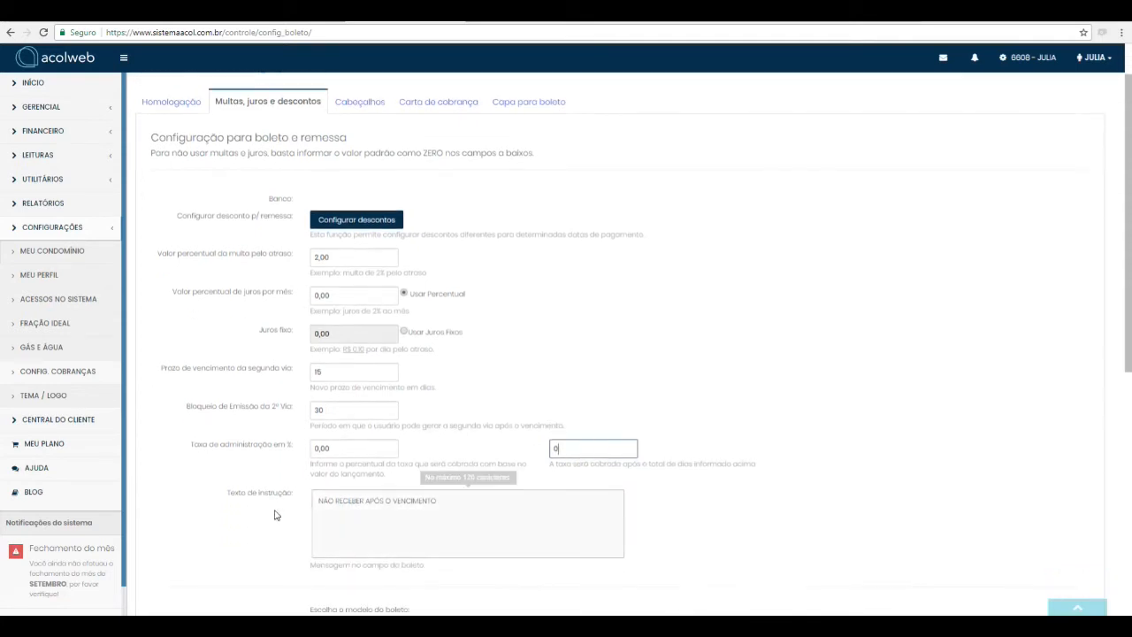
pyautogui.click(458, 511)
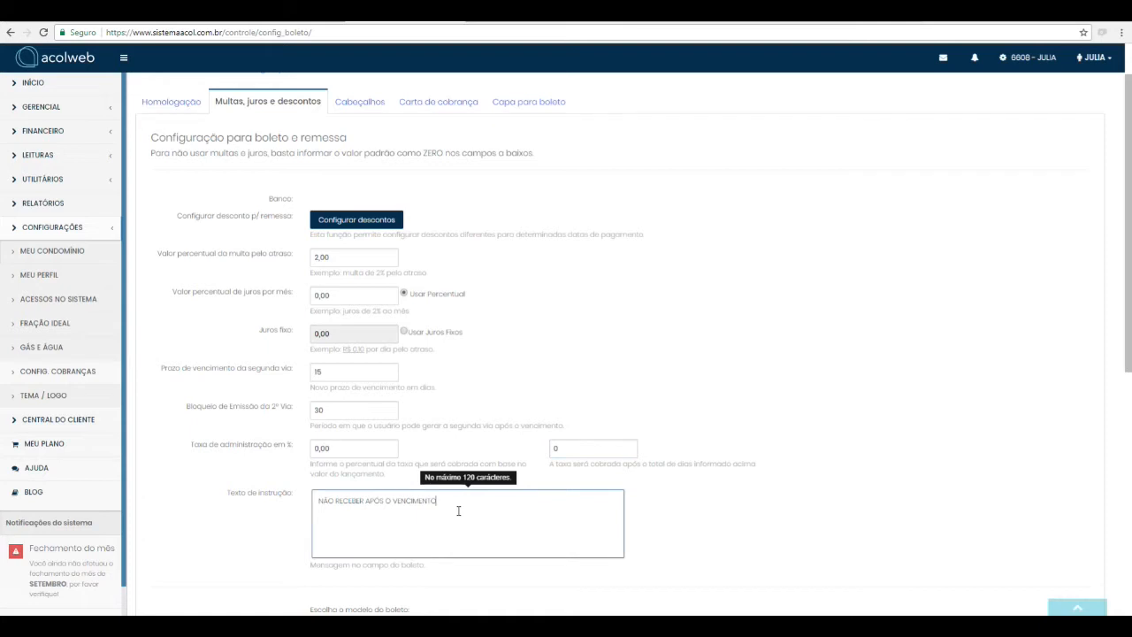
# Step: View the example of the Boleto padrão (com mini relatório) model and close it
pyautogui.scroll(-2, 457, 511)
pyautogui.scroll(2, 457, 511)
pyautogui.scroll(-2, 458, 512)
pyautogui.scroll(-1, 456, 511)
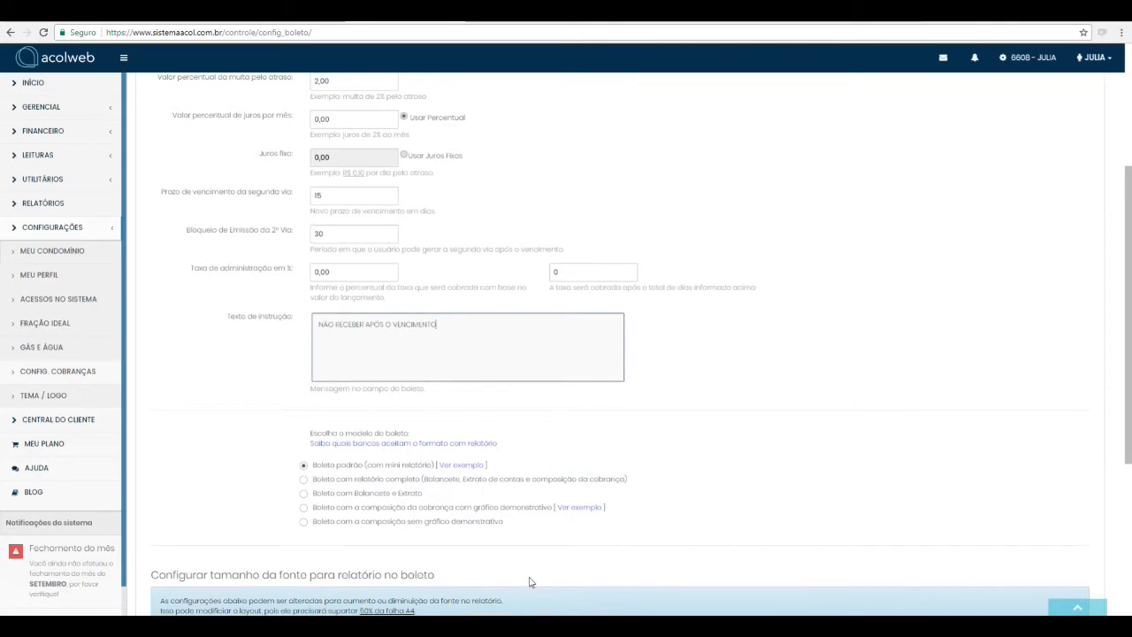
pyautogui.click(459, 470)
pyautogui.click(461, 466)
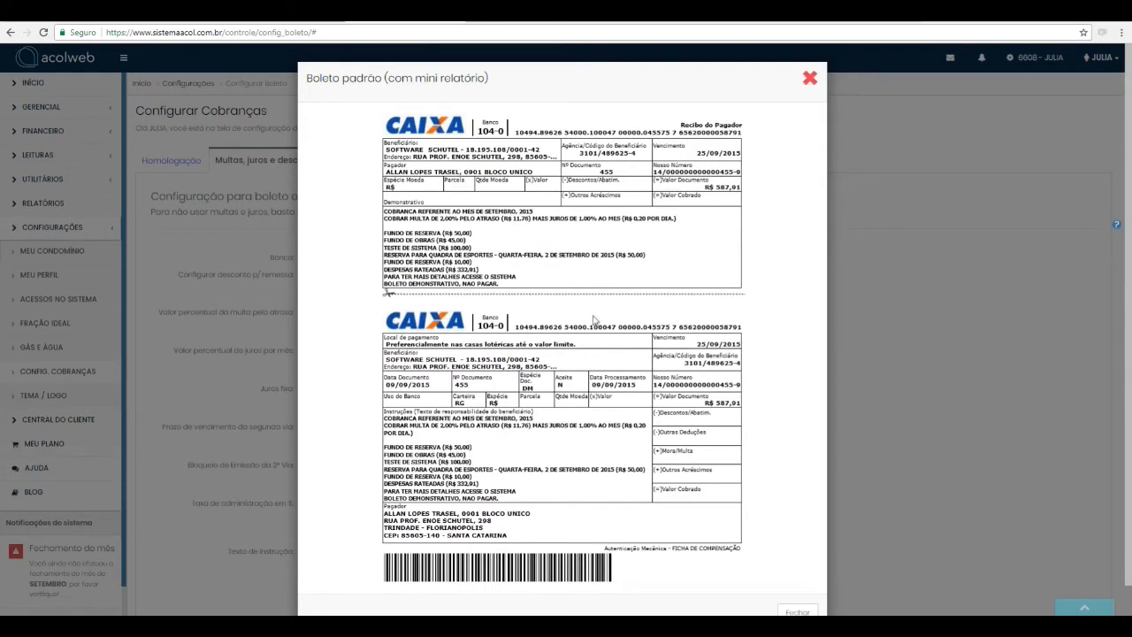
pyautogui.click(809, 80)
# Step: Switch to the photo viewer to examine the sample boleto images with reports, and return to the boleto model options
pyautogui.scroll(-3, 527, 502)
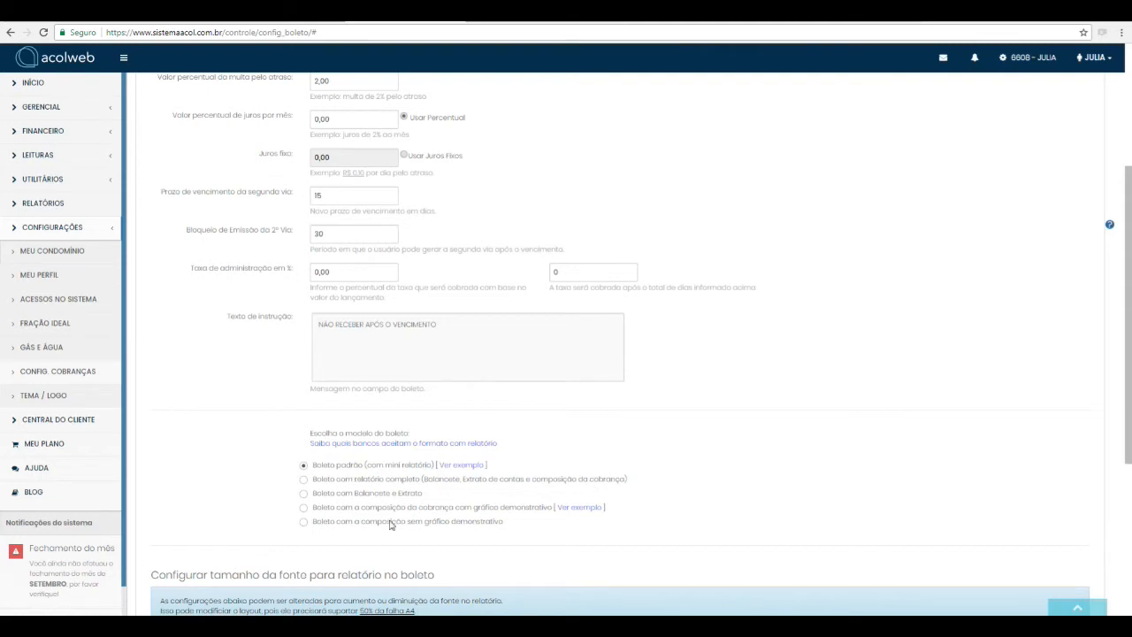
pyautogui.moveTo(421, 626)
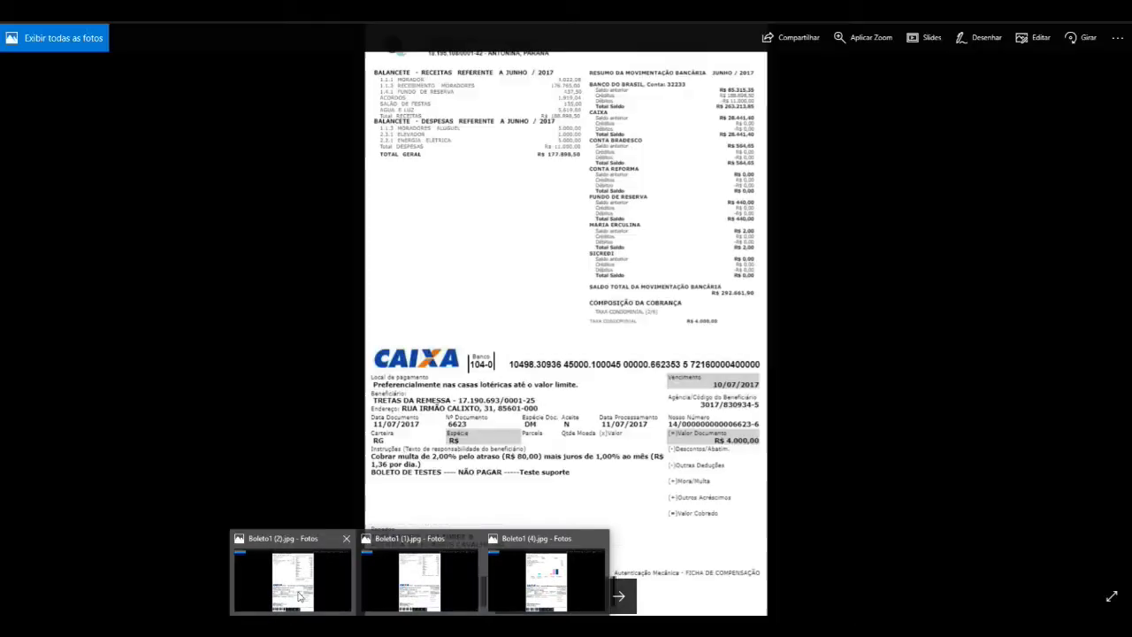
pyautogui.click(292, 579)
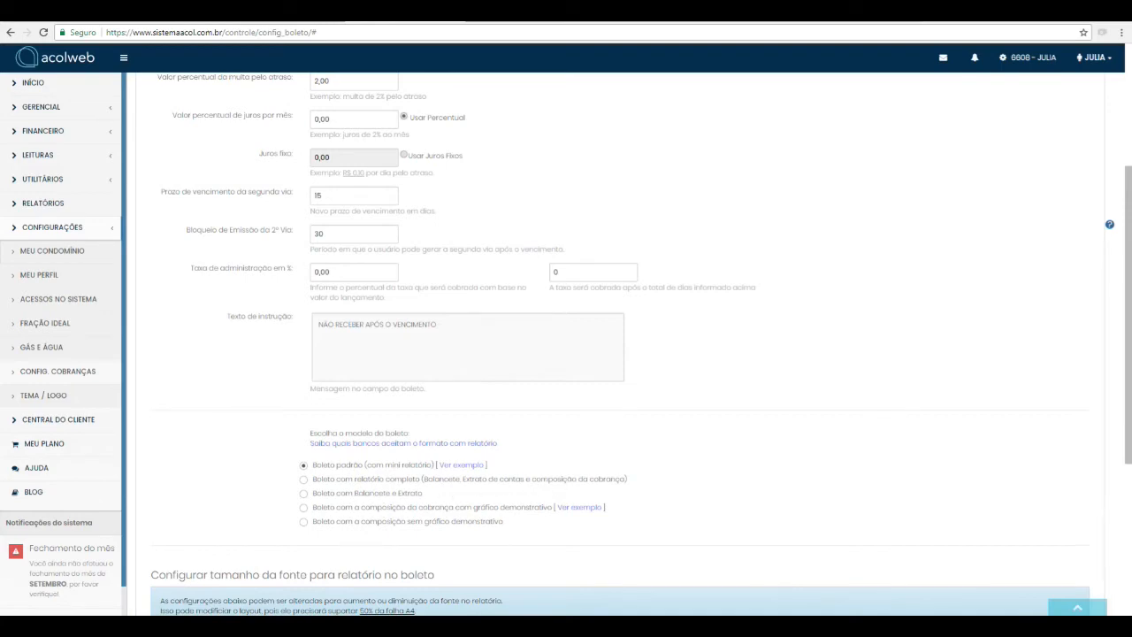
pyautogui.moveTo(487, 610)
pyautogui.click(485, 575)
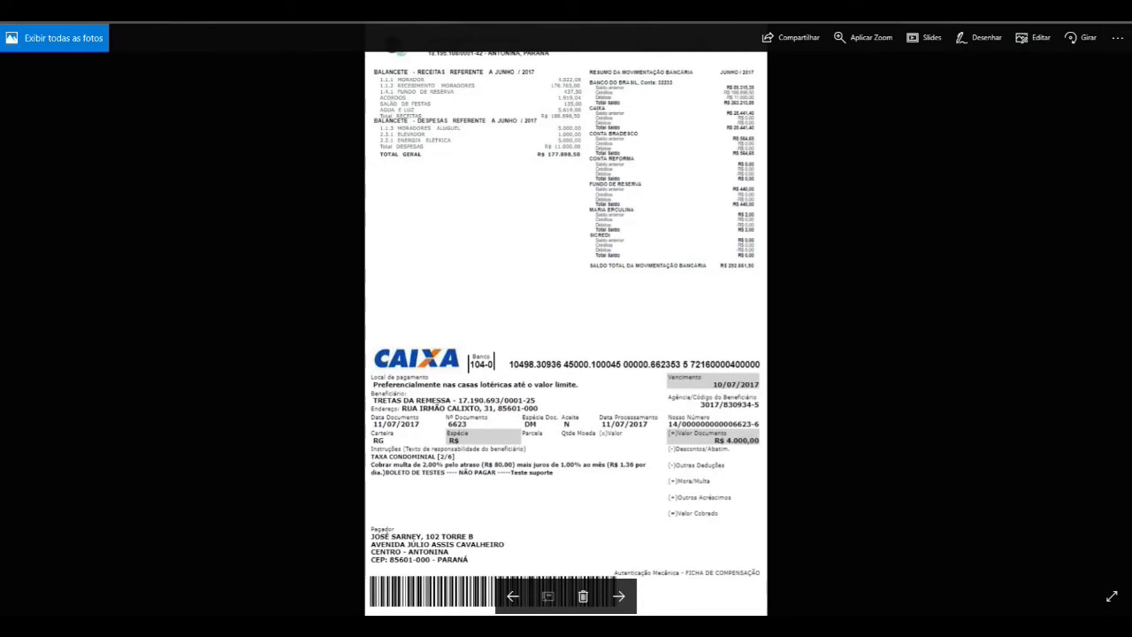
pyautogui.moveTo(482, 619)
pyautogui.click(483, 575)
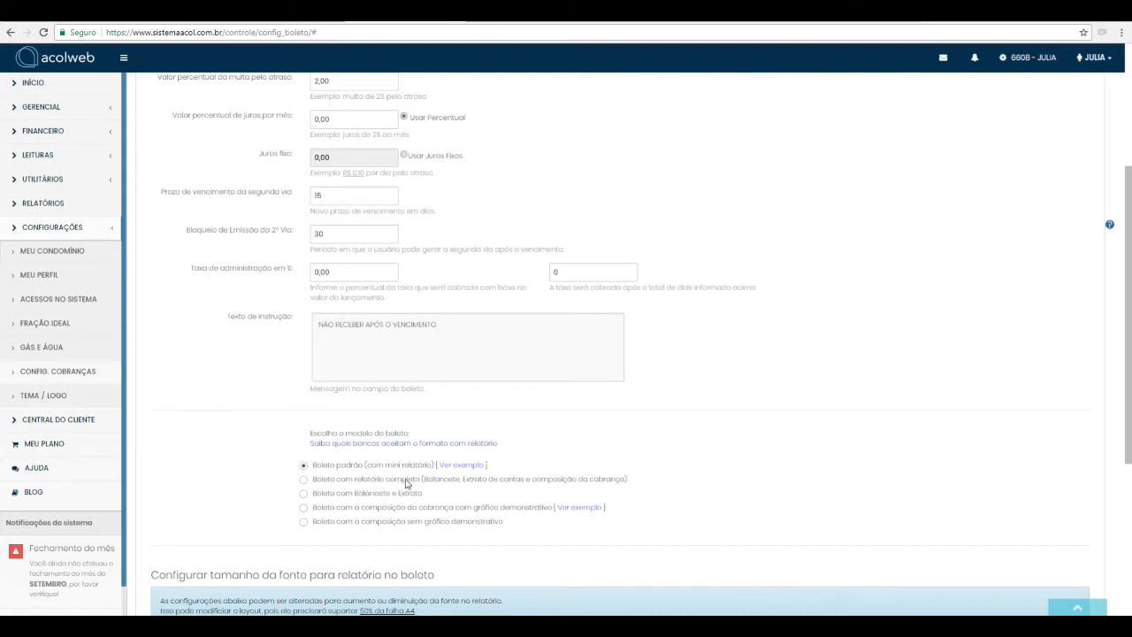
# Step: Review the report font size settings and view the example for the Balancete title
pyautogui.scroll(-1, 389, 498)
pyautogui.scroll(-3, 315, 431)
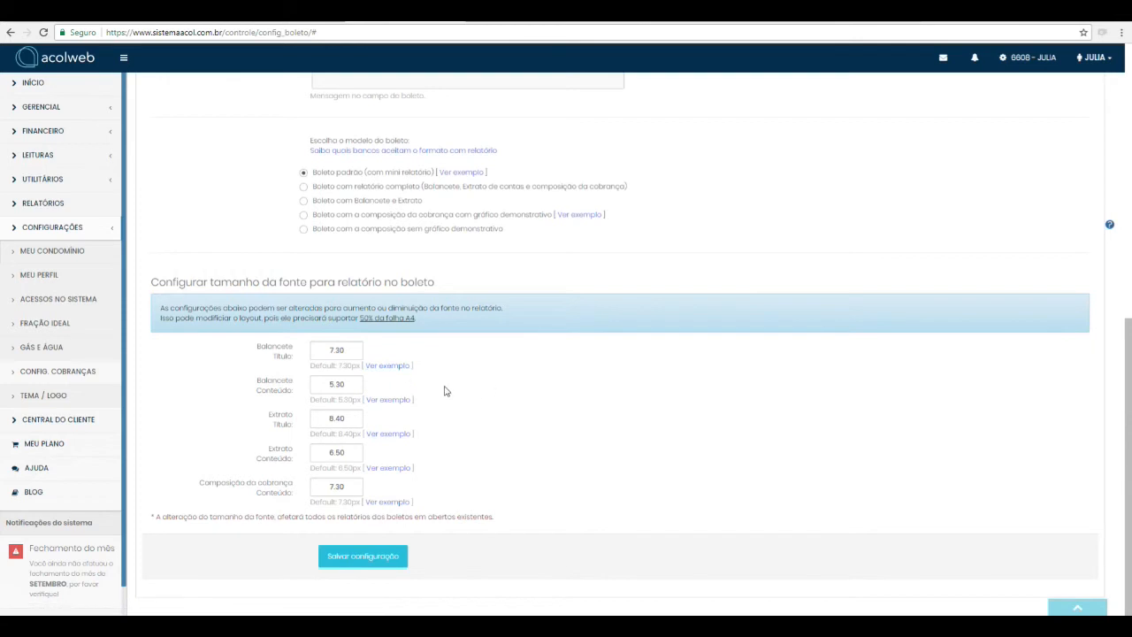
pyautogui.click(355, 453)
pyautogui.click(387, 365)
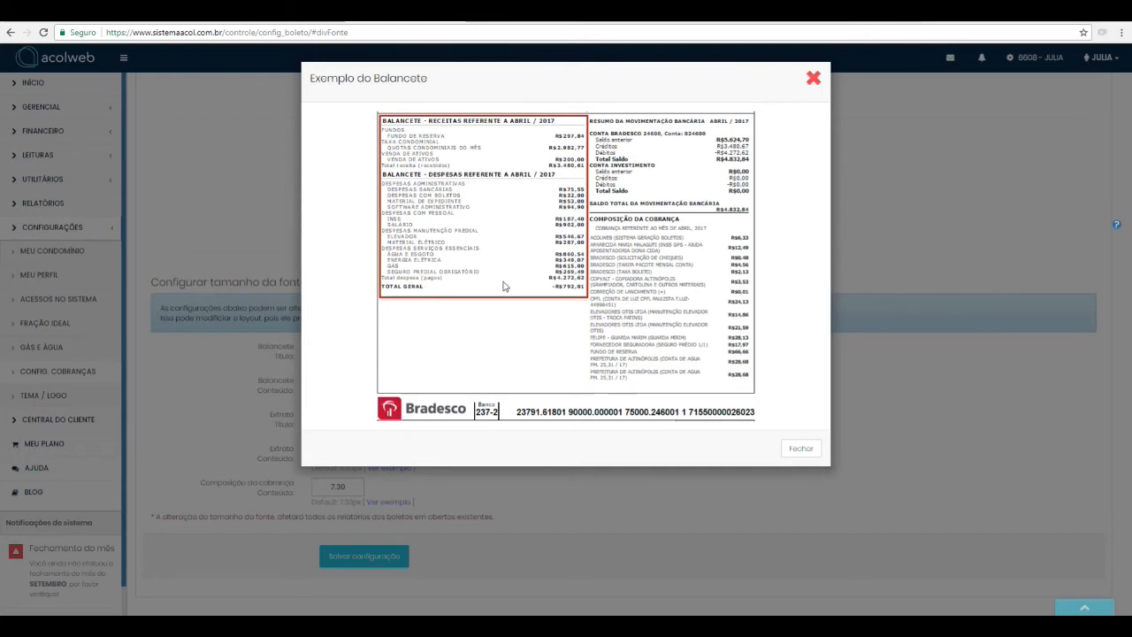
pyautogui.click(814, 78)
# Step: Start a new discount configuration for COBRANÇA EM LOTE from the discount settings
pyautogui.scroll(5, 728, 392)
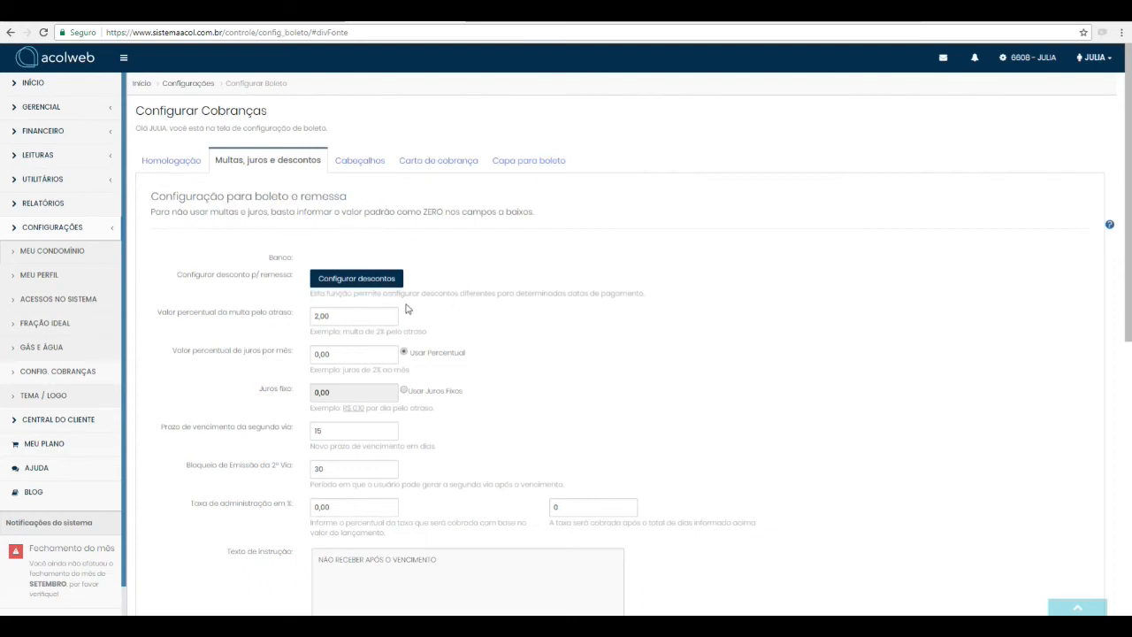
pyautogui.click(372, 284)
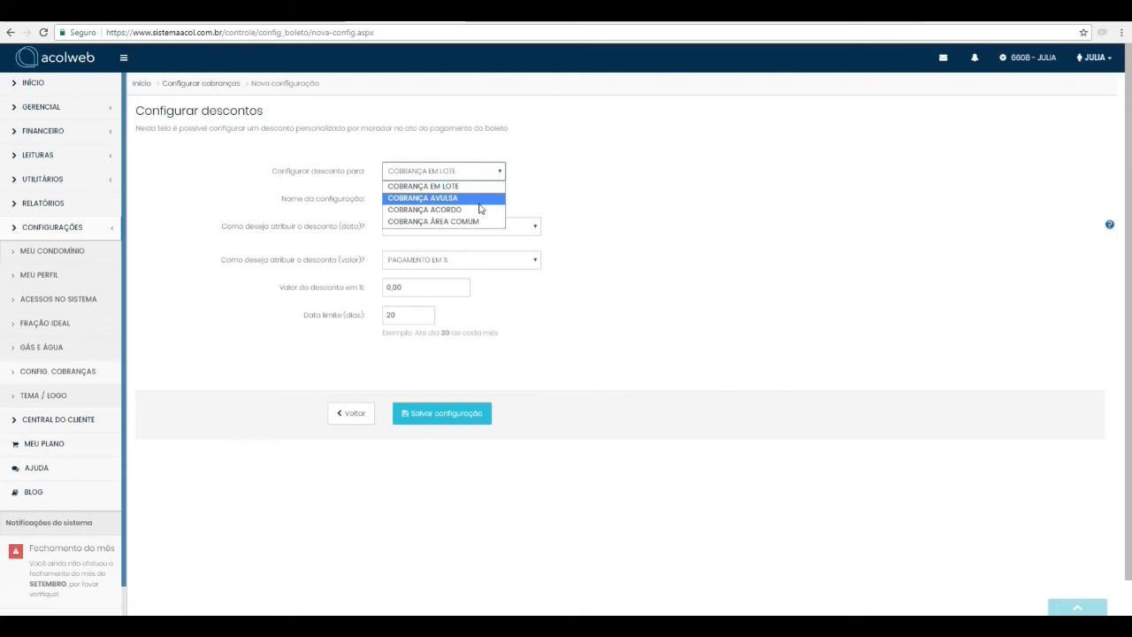
pyautogui.click(439, 186)
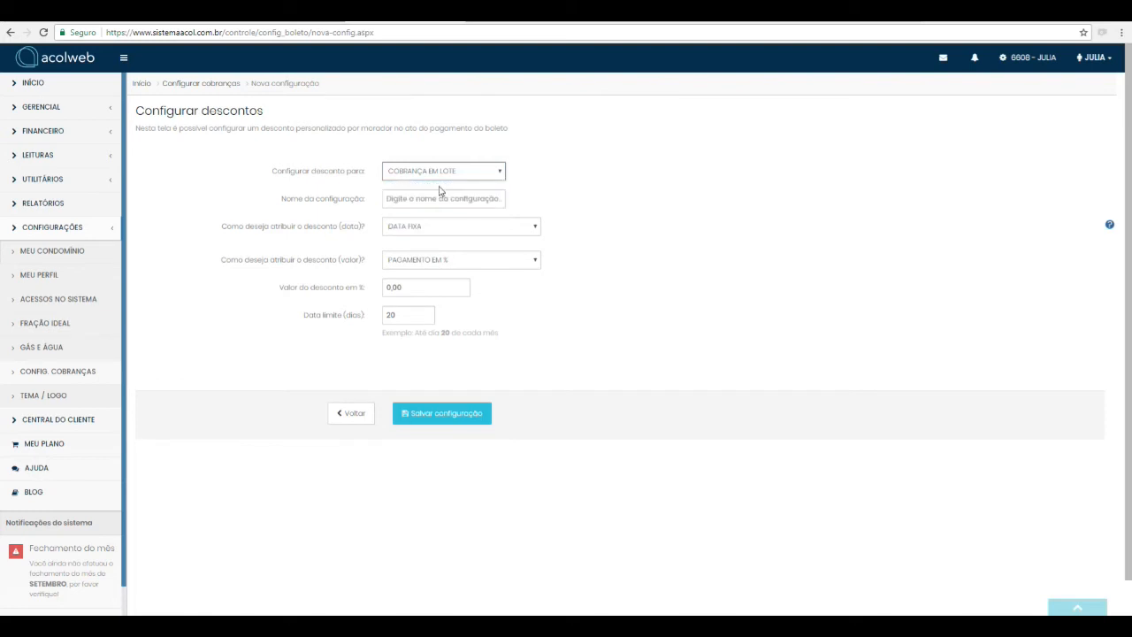
pyautogui.click(472, 198)
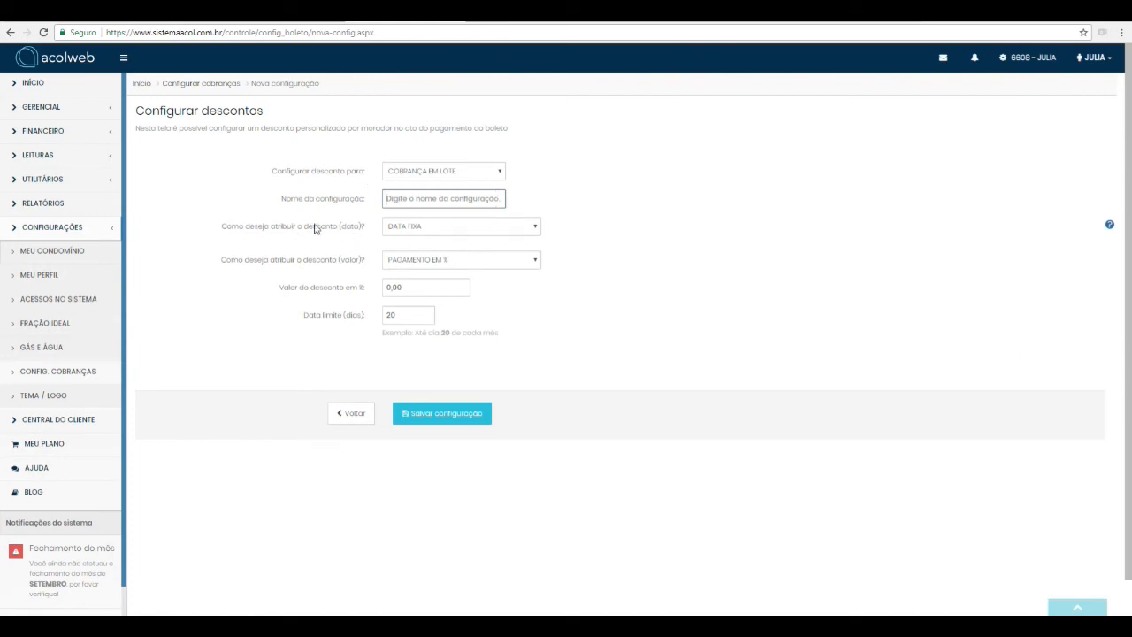
# Step: Try DATA DINÂMICA for assigning the discount date, return it to DATA FIXA, and check the Data limite field
pyautogui.click(427, 232)
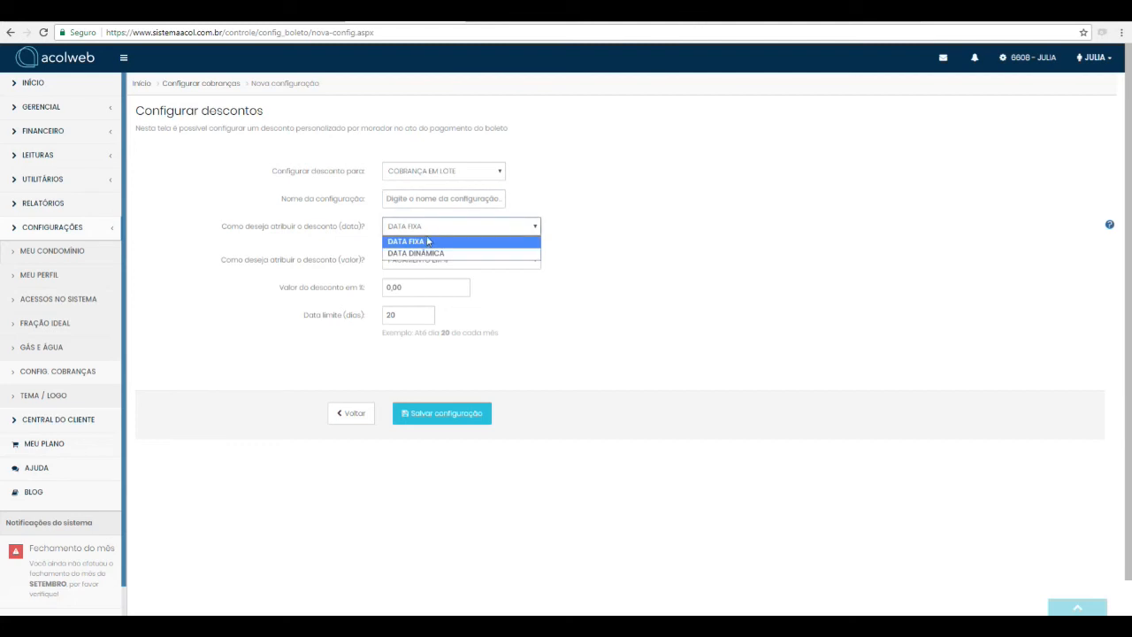
pyautogui.click(425, 241)
pyautogui.click(425, 228)
pyautogui.click(425, 253)
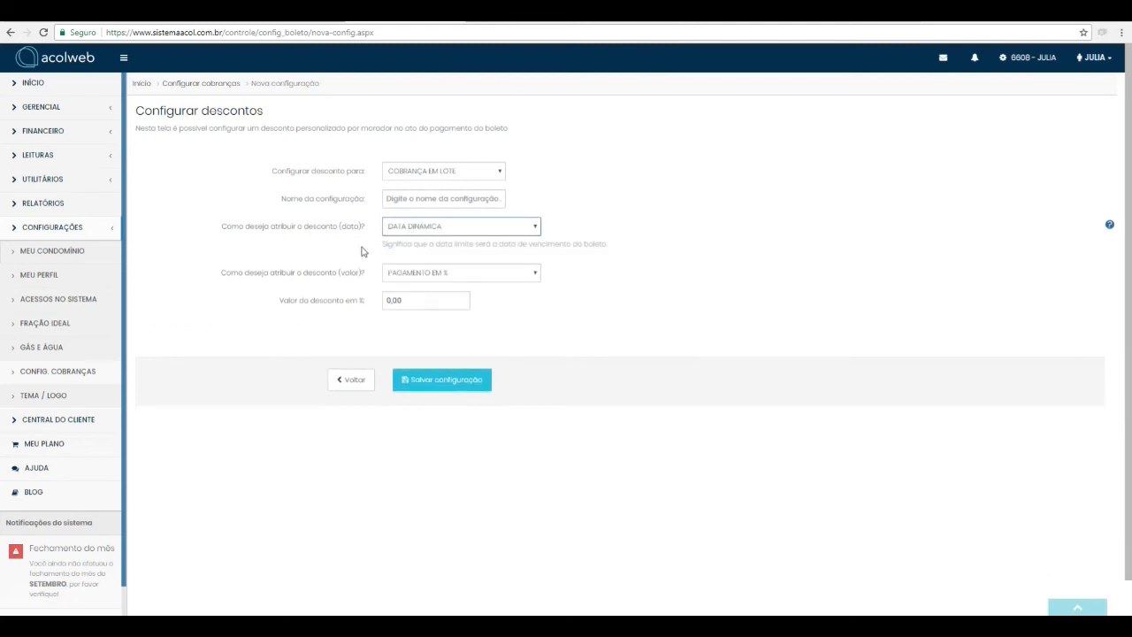
pyautogui.click(513, 231)
pyautogui.click(517, 243)
pyautogui.click(340, 325)
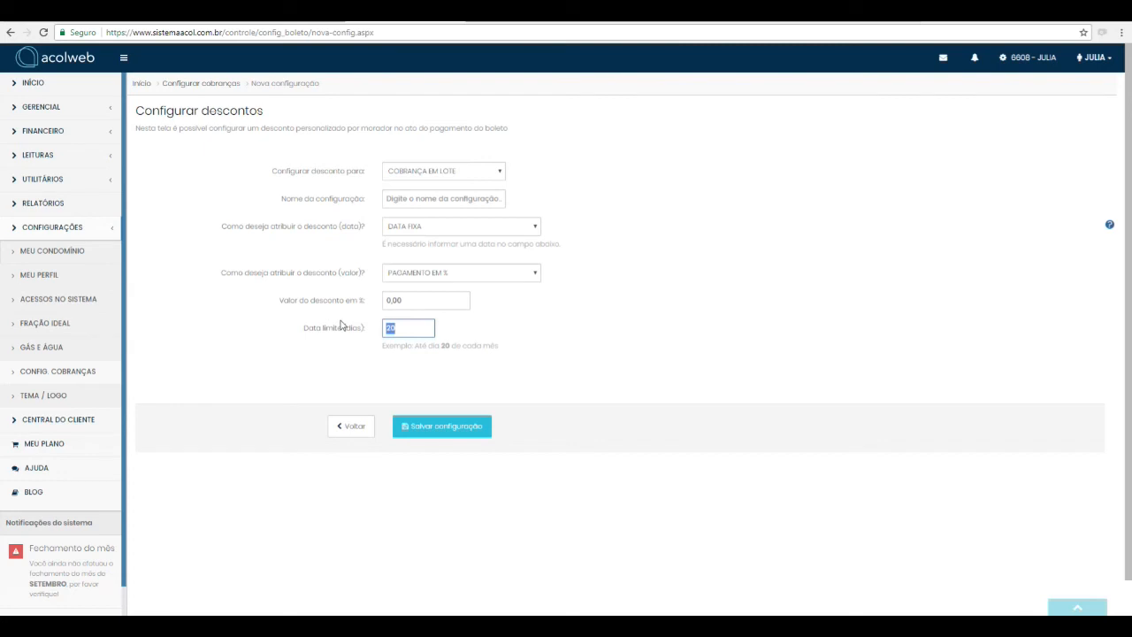
# Step: Try a discount value of 10,00 as PAGAMENTO EM %, and then 10,00 as PAGAMENTO EM R$
pyautogui.click(419, 276)
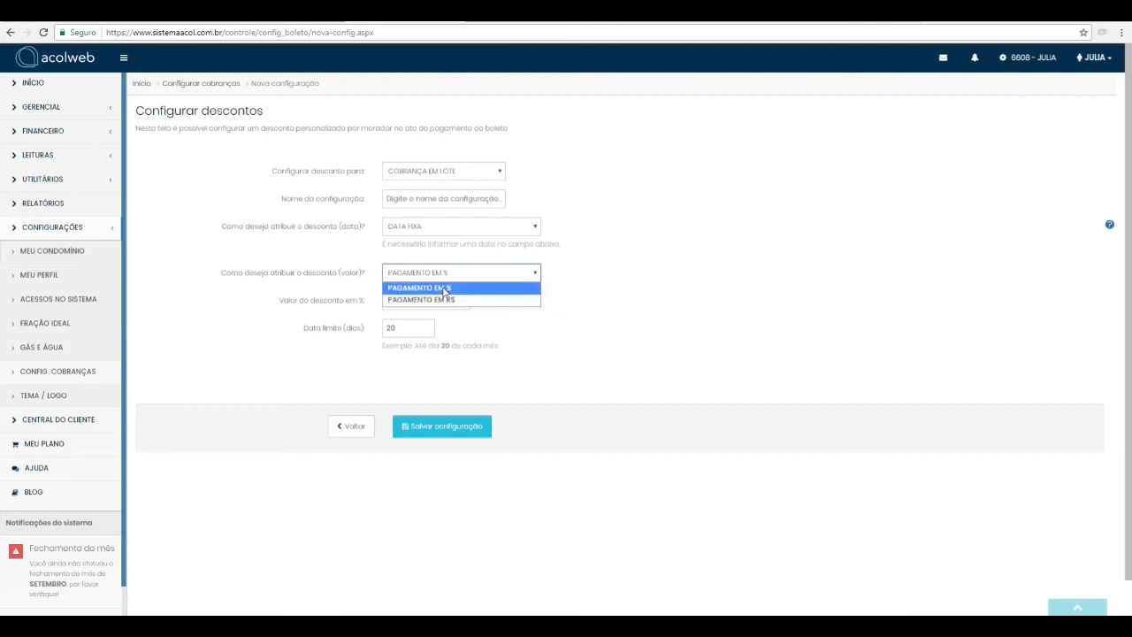
pyautogui.click(445, 292)
pyautogui.press('Tab')
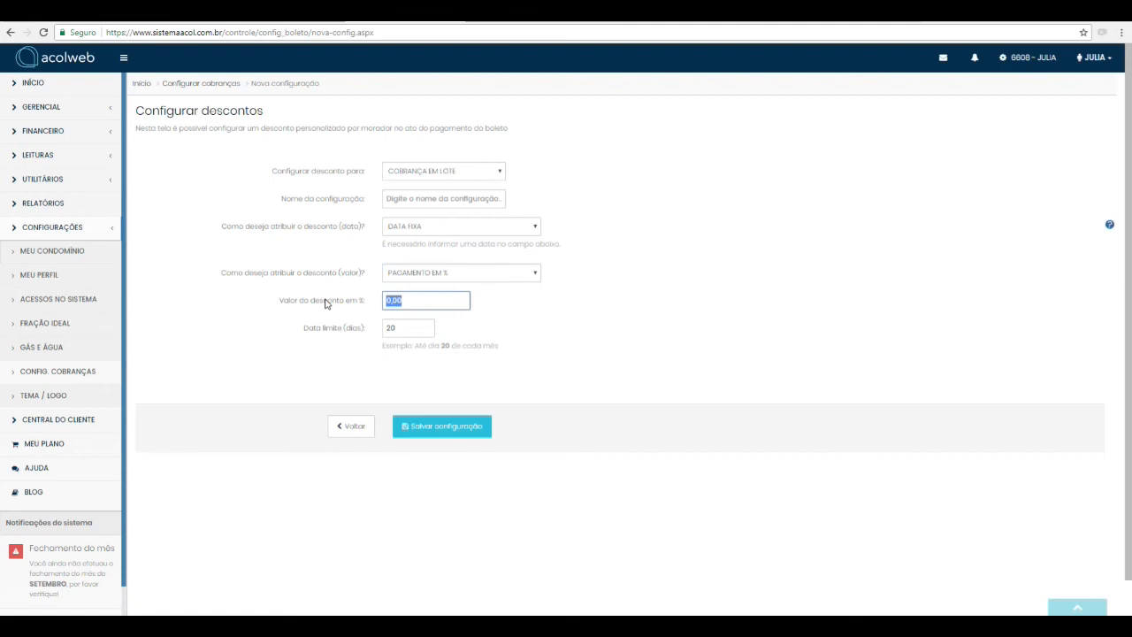
pyautogui.write('10')
pyautogui.click(487, 282)
pyautogui.click(447, 298)
pyautogui.press('Tab')
pyautogui.write('10')
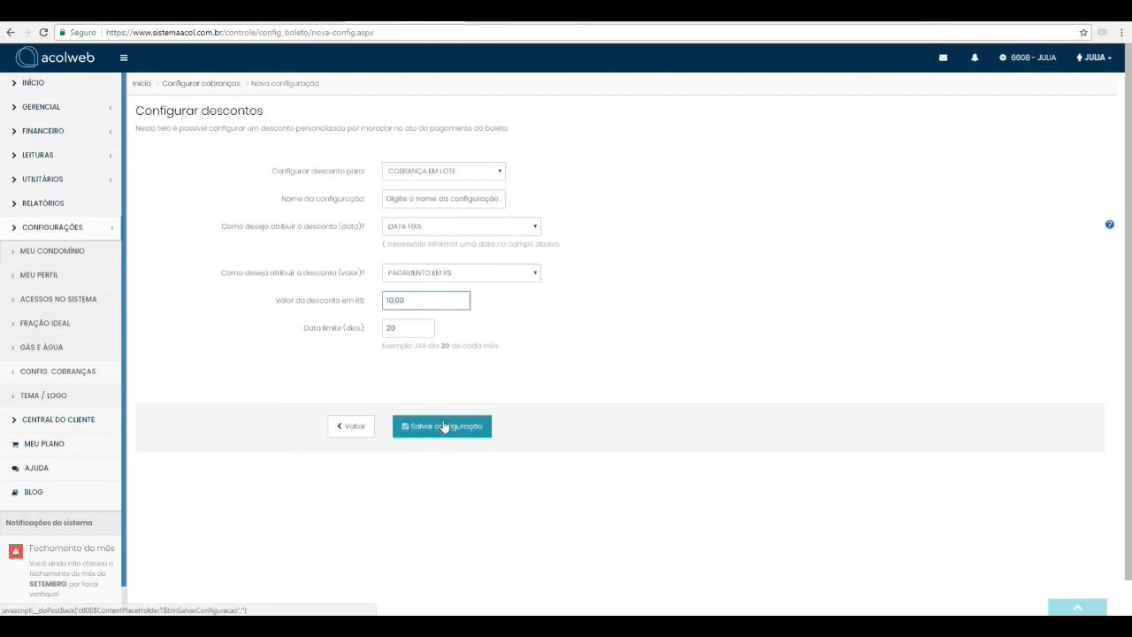
# Step: Leave the new discount form without saving and open user assignment for the EX discount
pyautogui.click(351, 429)
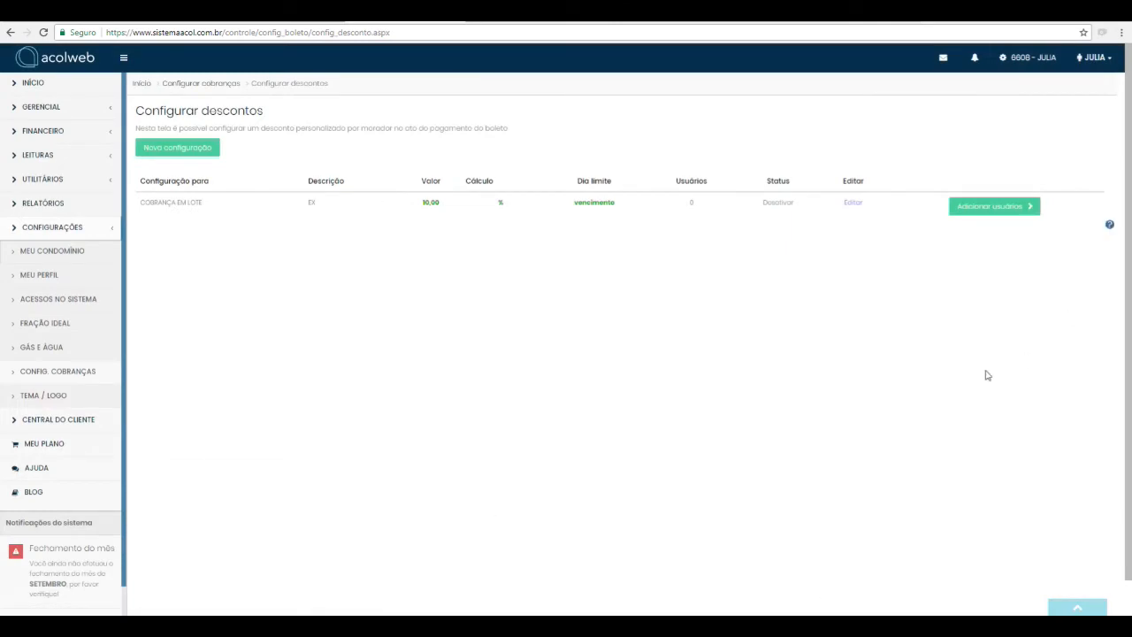
pyautogui.click(982, 211)
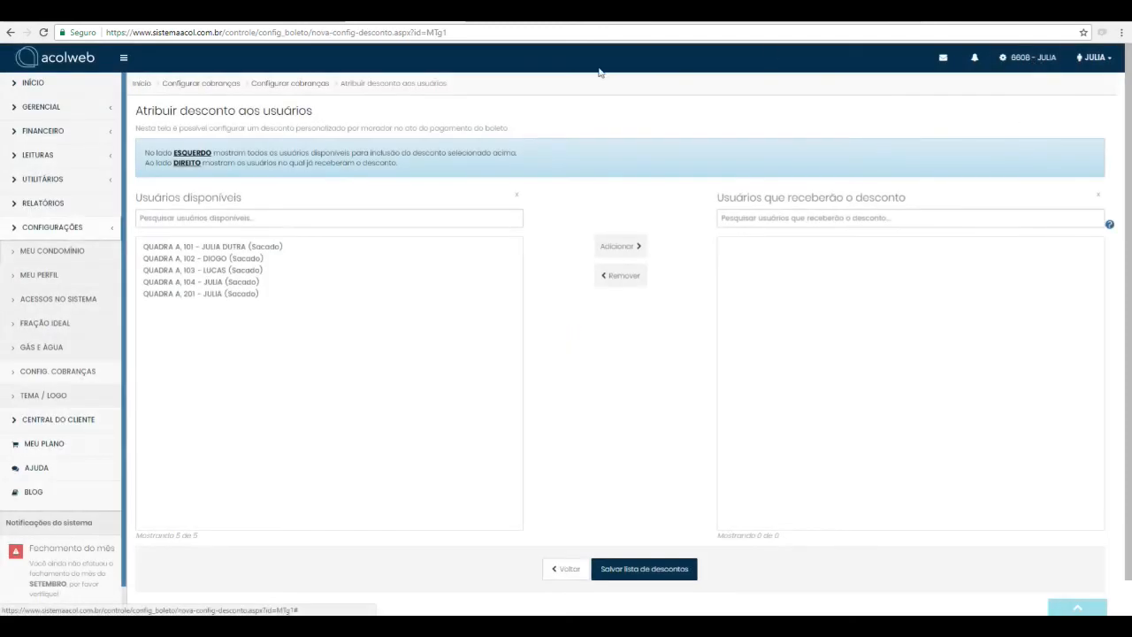
# Step: Add all available users to the discount list and remove all of them again
pyautogui.click(292, 247)
pyautogui.keyDown('shift'); pyautogui.click(281, 294); pyautogui.keyUp('shift')
pyautogui.click(619, 249)
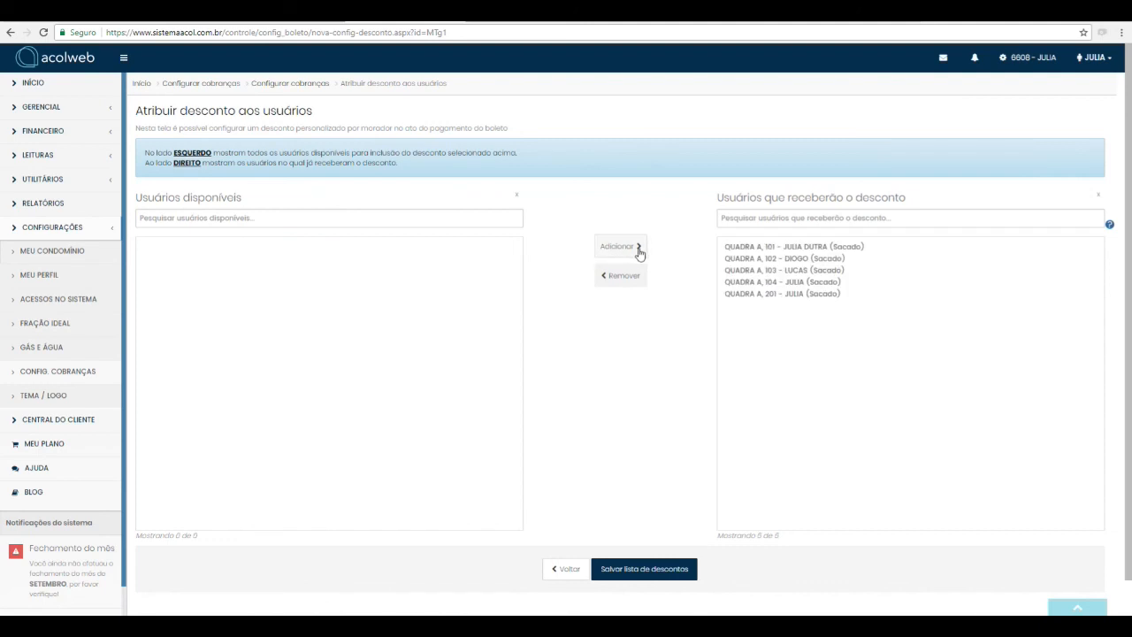
pyautogui.click(821, 295)
pyautogui.keyDown('shift'); pyautogui.click(824, 253); pyautogui.keyUp('shift')
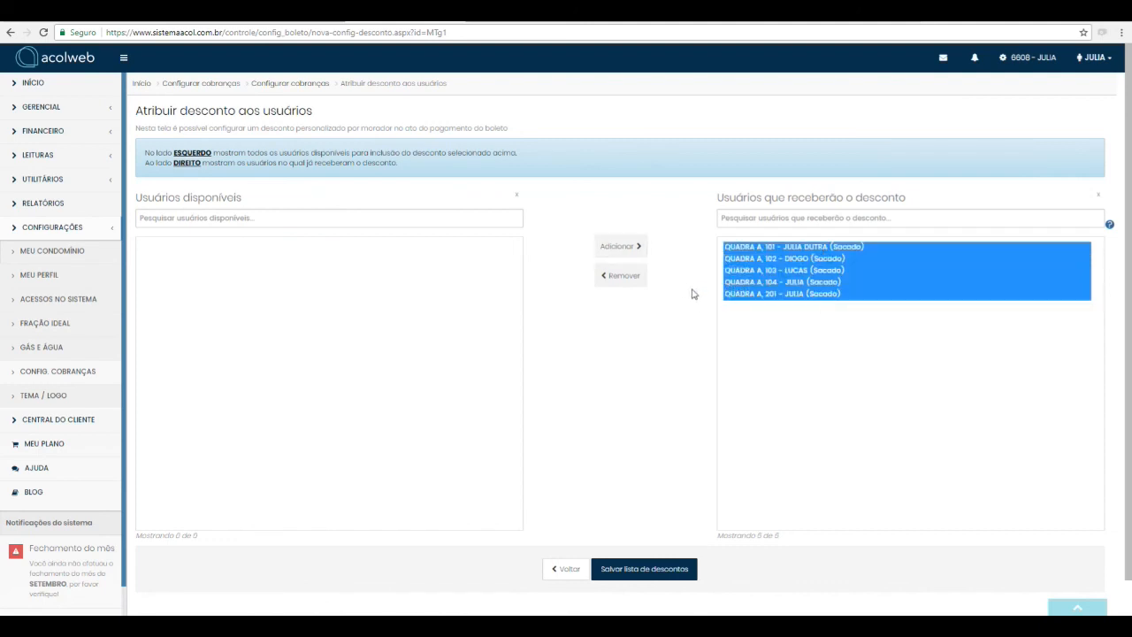
pyautogui.click(626, 278)
# Step: Assign the discount to the users of Quadra A units 102, 103 and 104 and save the discount list
pyautogui.click(209, 260)
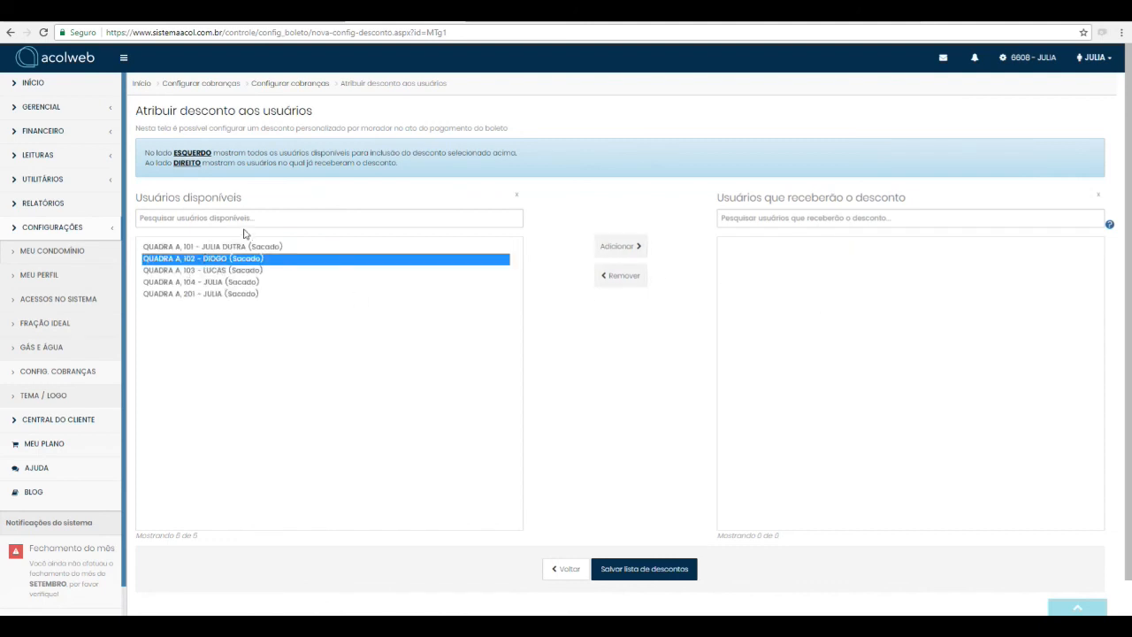
pyautogui.keyDown('shift'); pyautogui.click(232, 249); pyautogui.keyUp('shift')
pyautogui.keyDown('shift'); pyautogui.click(233, 273); pyautogui.keyUp('shift')
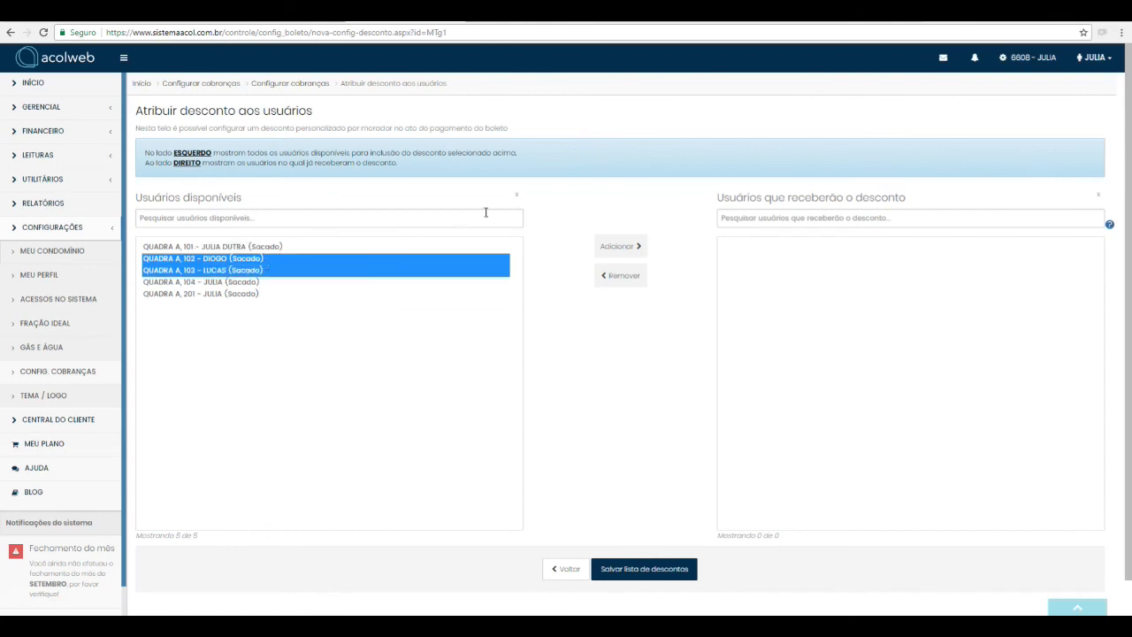
pyautogui.keyDown('shift'); pyautogui.click(143, 281); pyautogui.keyUp('shift')
pyautogui.click(616, 246)
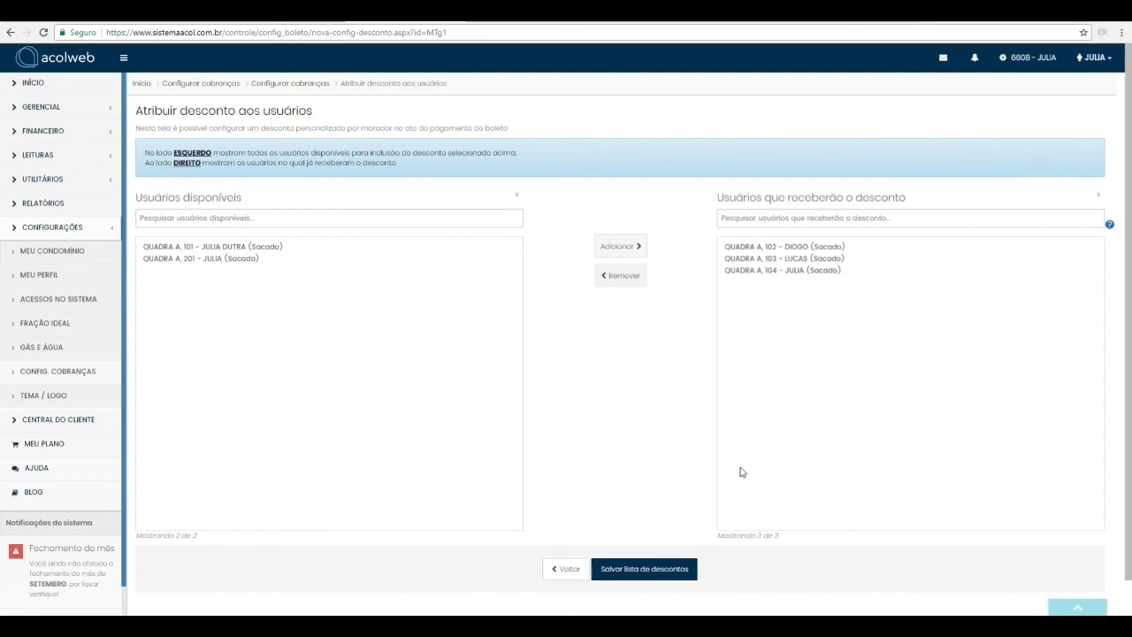
pyautogui.click(637, 571)
pyautogui.click(1044, 116)
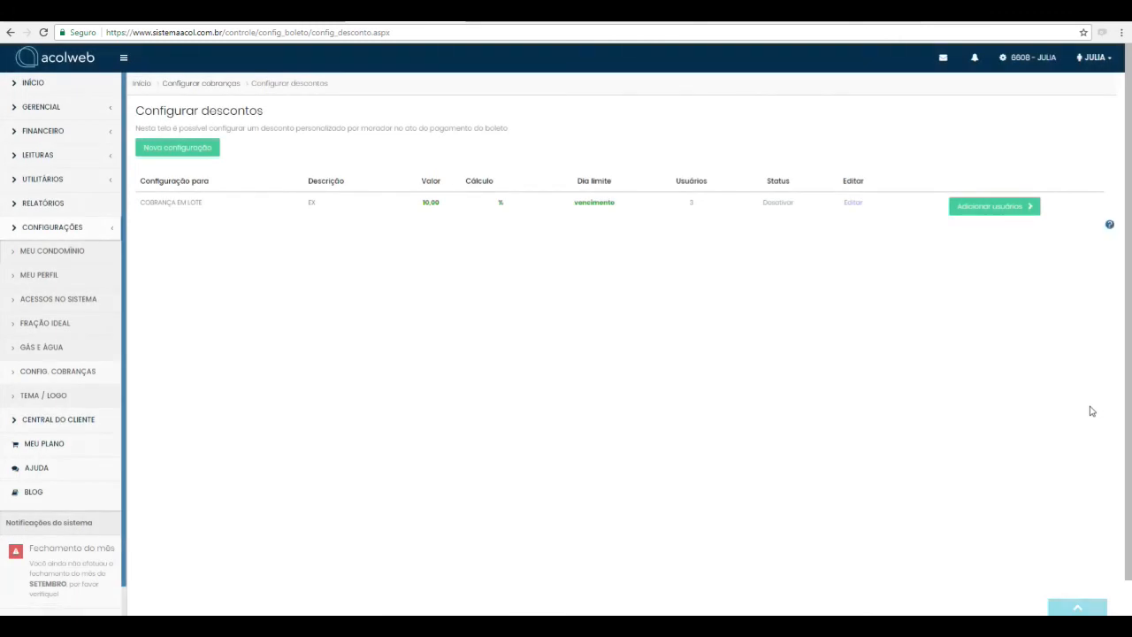